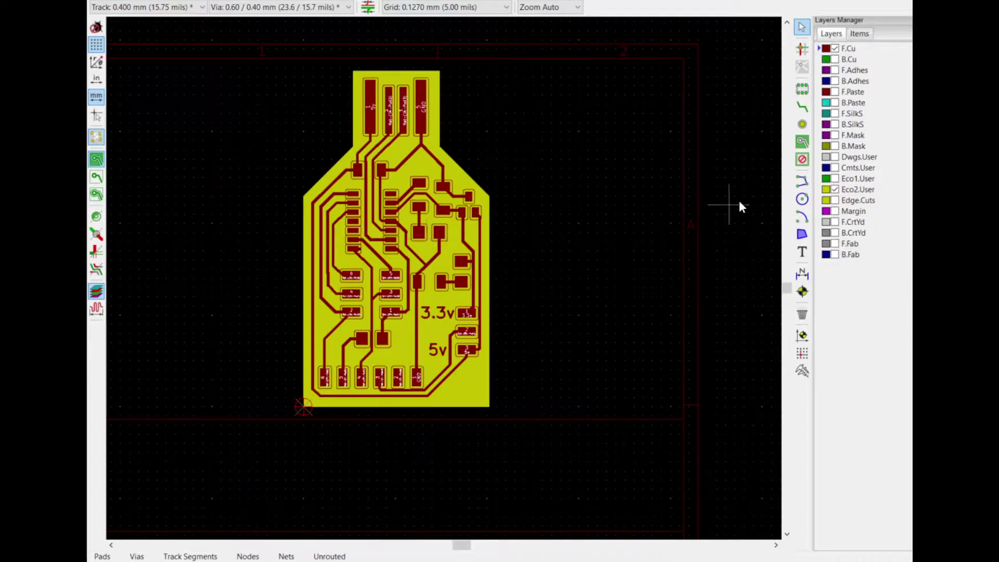
# Step: Toggle the Eco2.User layer's visibility off and on several times, leaving it visible
pyautogui.click(835, 190)
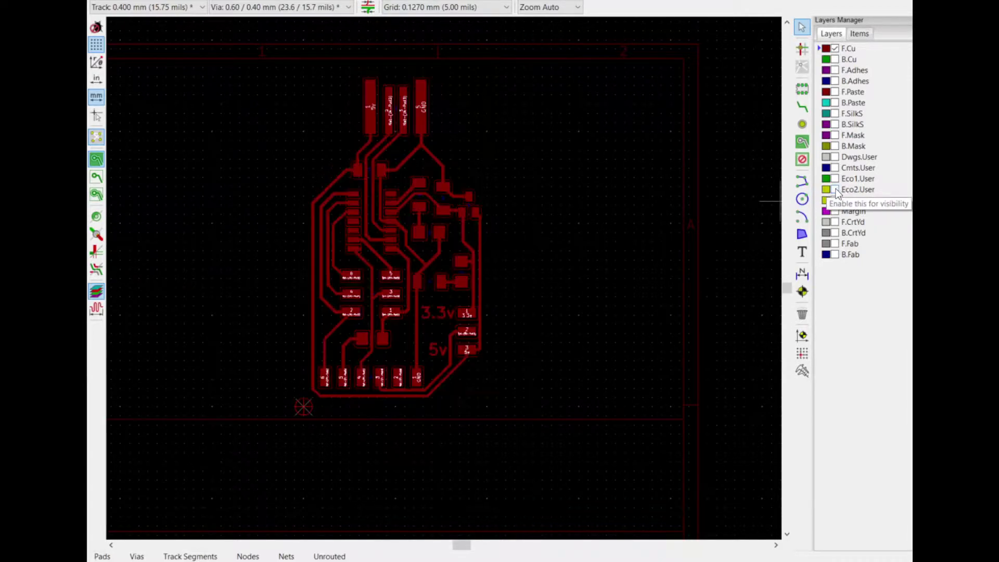
pyautogui.click(835, 190)
pyautogui.click(835, 189)
pyautogui.click(835, 190)
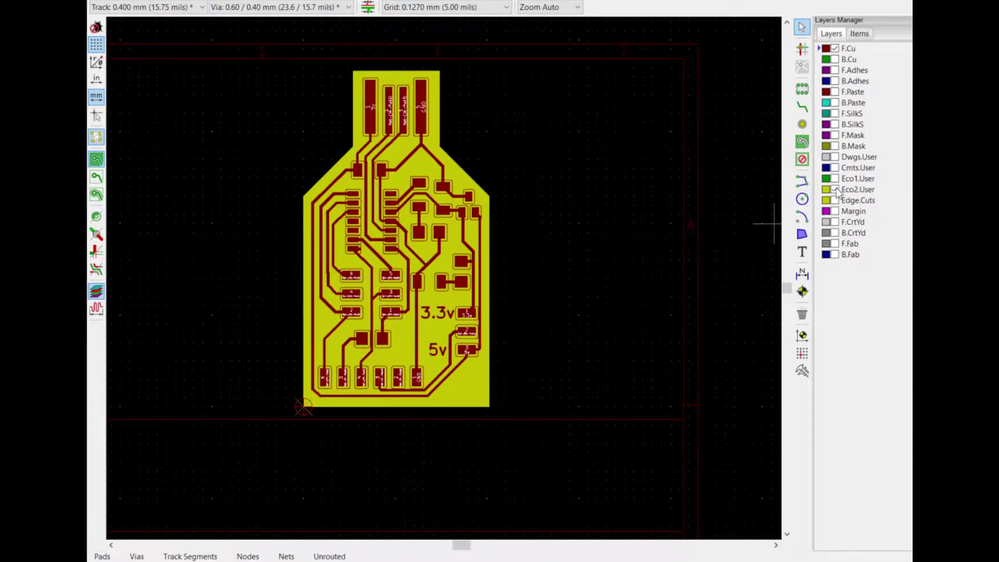
pyautogui.click(835, 190)
pyautogui.click(835, 190)
# Step: Check the page settings from the File menu and dismiss them without changes
pyautogui.click(99, 2)
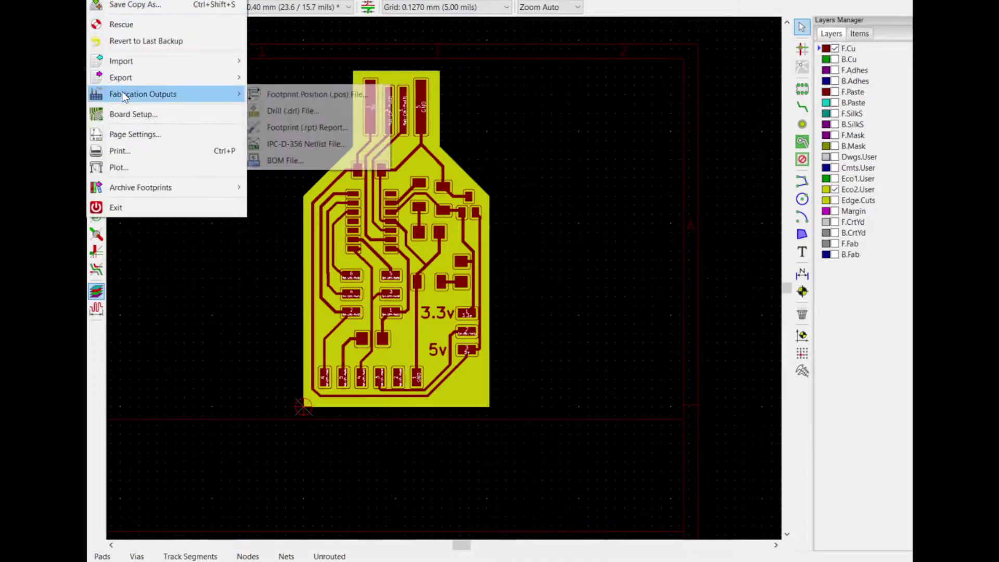
pyautogui.click(125, 134)
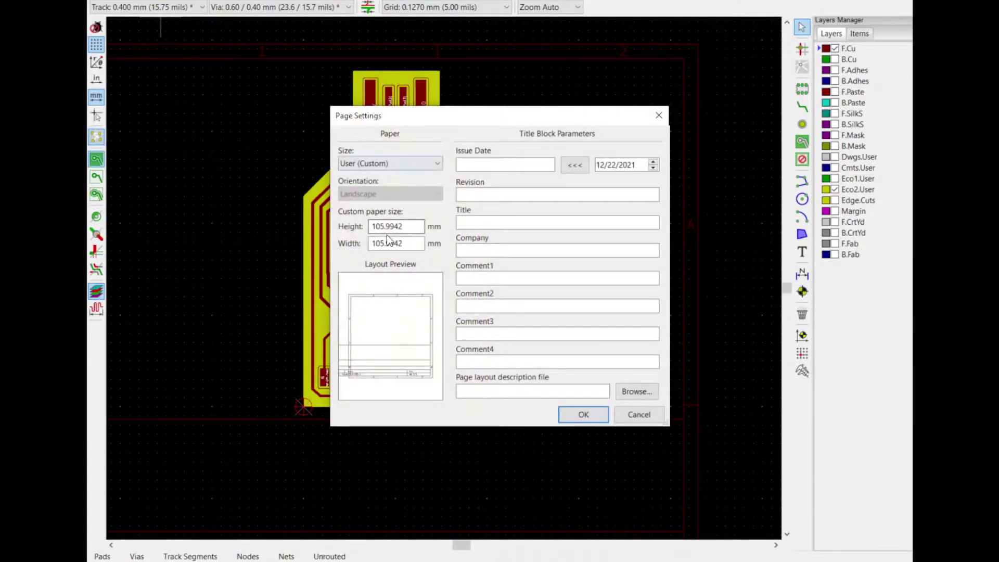
pyautogui.click(620, 414)
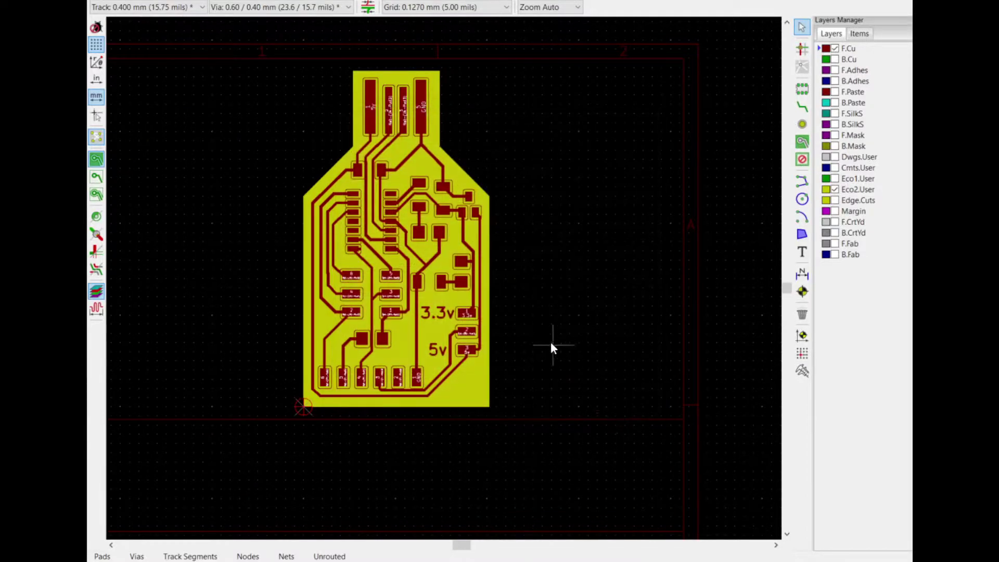
# Step: Set the grid origin at the board's bottom-left corner, on the auxiliary axis origin
pyautogui.moveTo(597, 322); pyautogui.dragTo(575, 322)
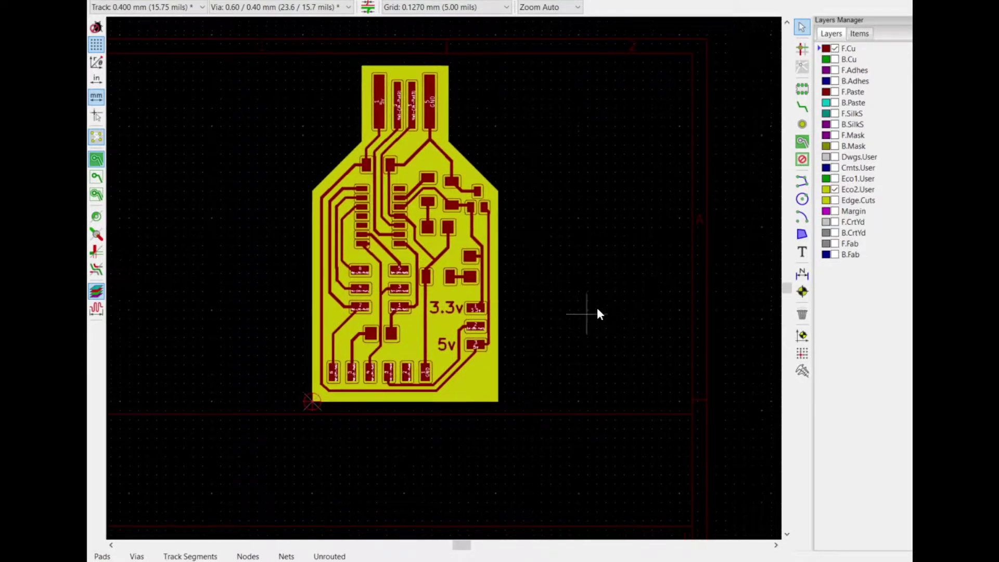
pyautogui.moveTo(597, 309); pyautogui.dragTo(659, 294, button='middle')
pyautogui.scroll(-1, 616, 292)
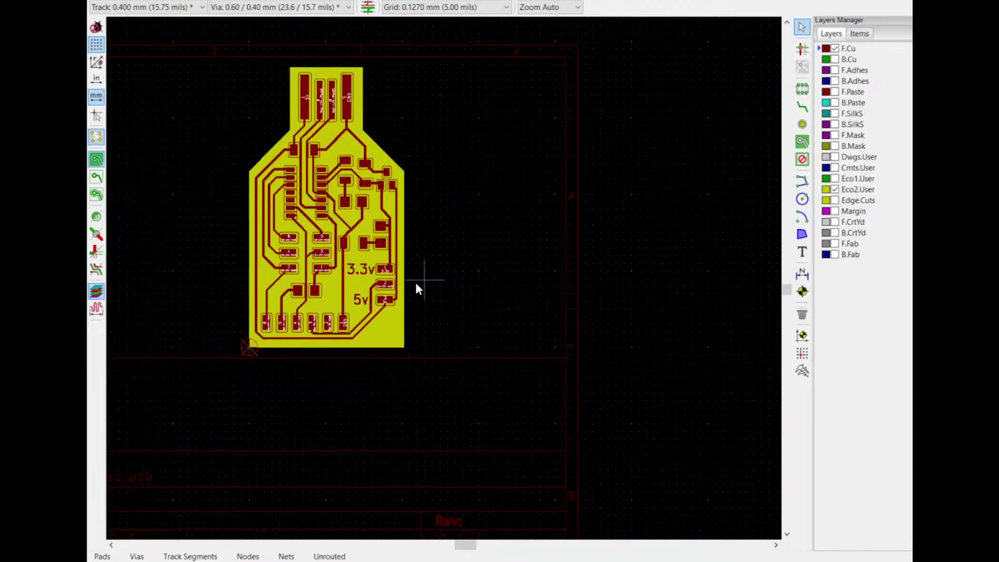
pyautogui.scroll(-1, 410, 323)
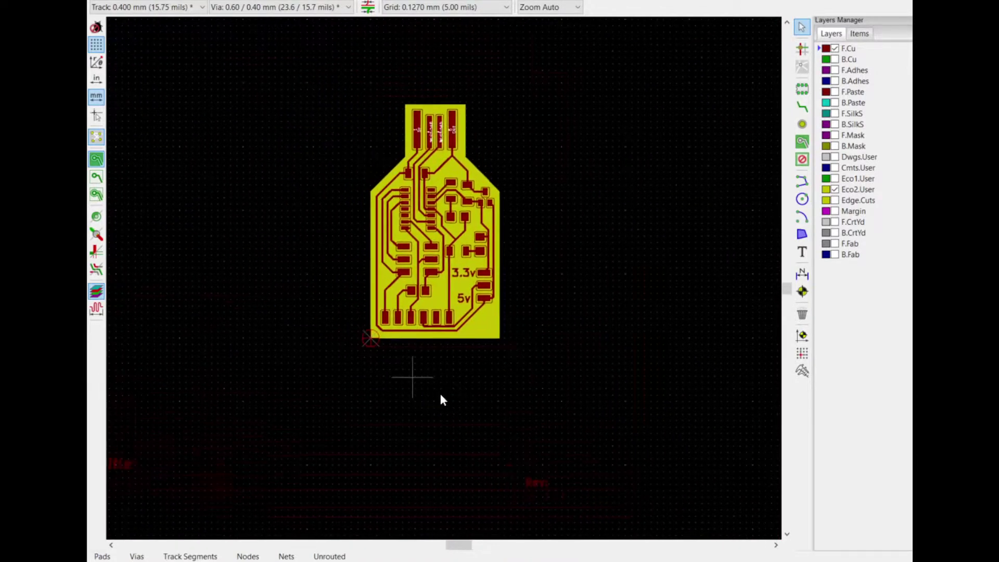
pyautogui.moveTo(478, 400); pyautogui.dragTo(459, 371, button='middle')
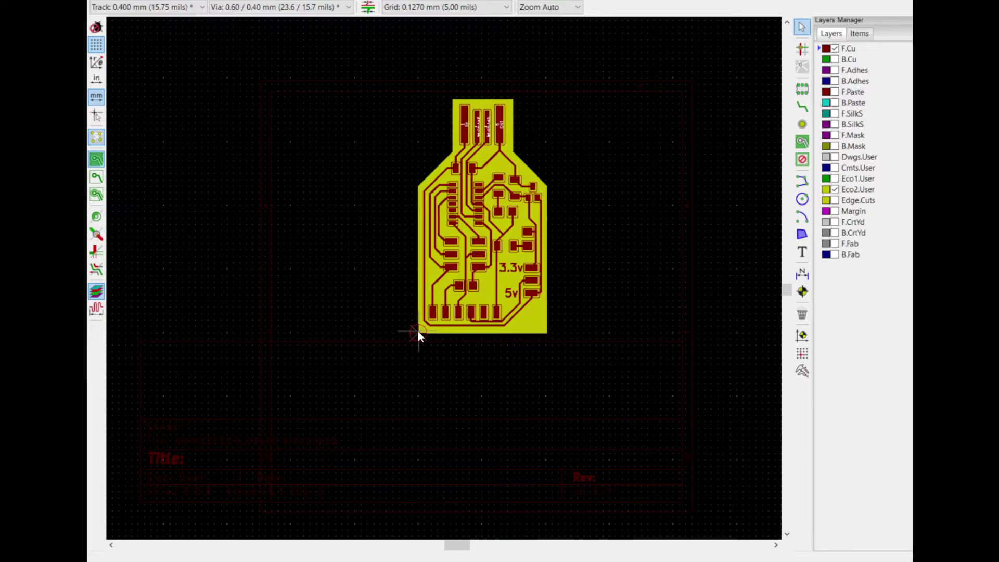
pyautogui.click(802, 352)
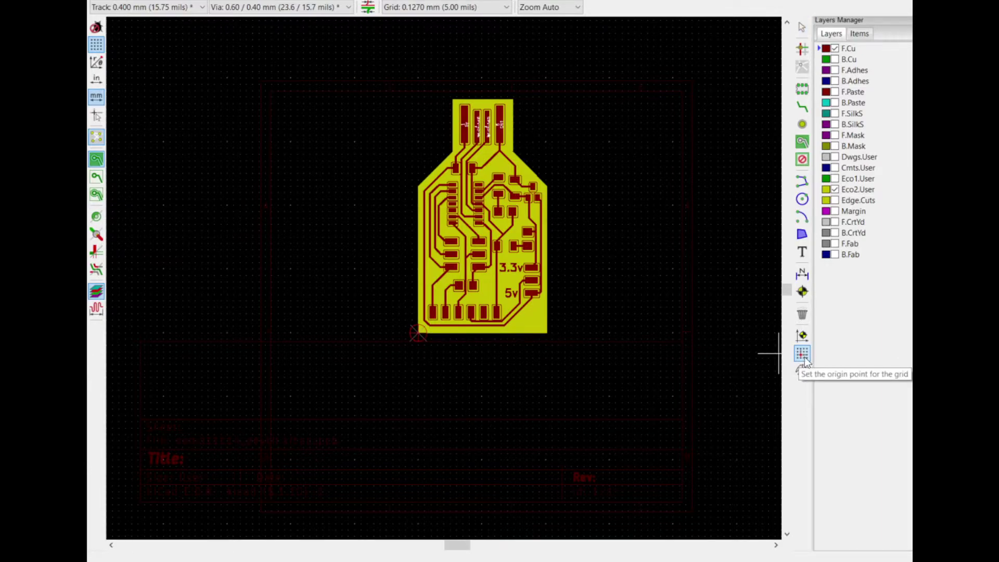
pyautogui.scroll(7, 416, 334)
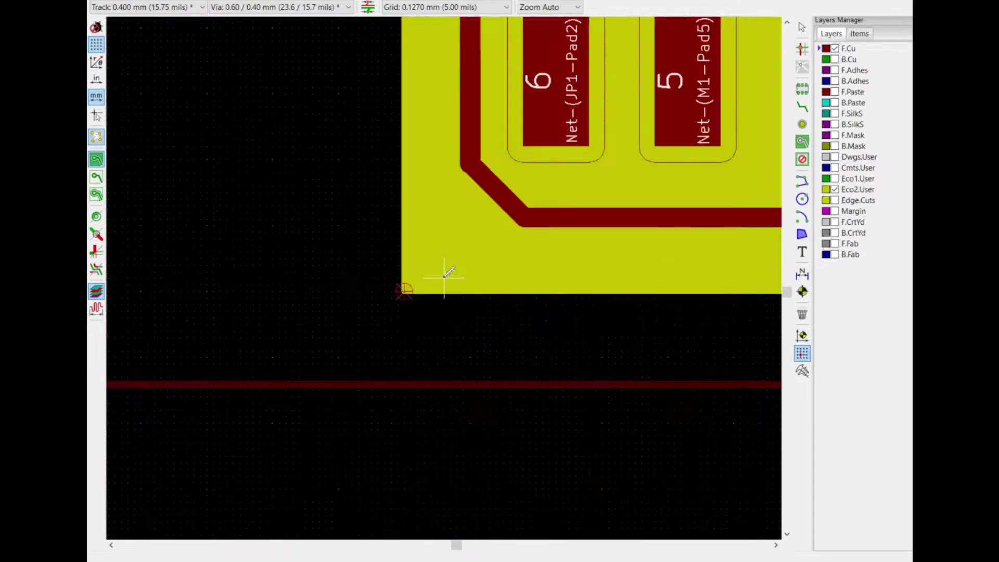
pyautogui.scroll(-7, 404, 291)
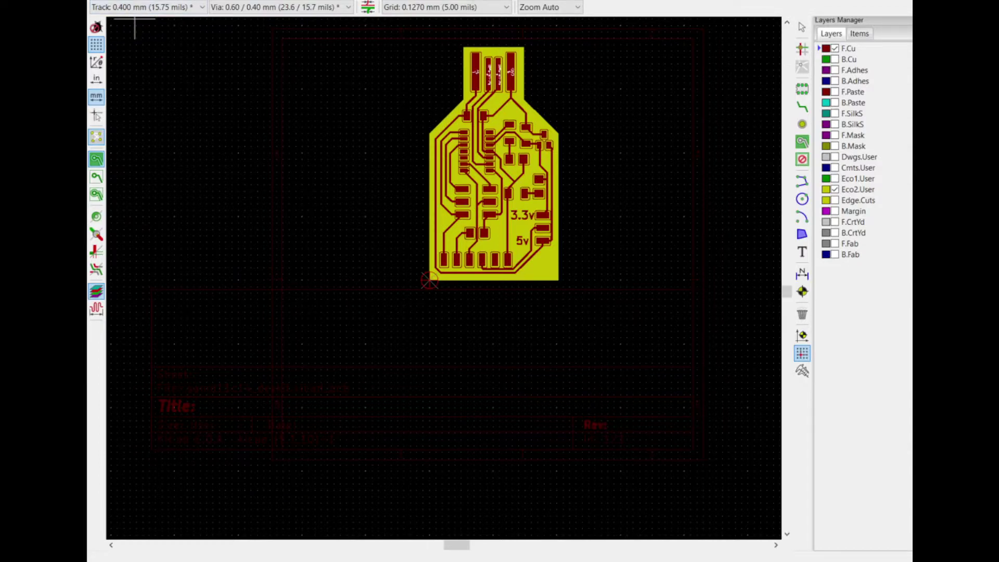
# Step: Export F.Cu and Eco2.User as black-and-white SVGs, pen size 0.1, into Example/, then switch to the programmer web page
pyautogui.hotkey('alt', 'f')
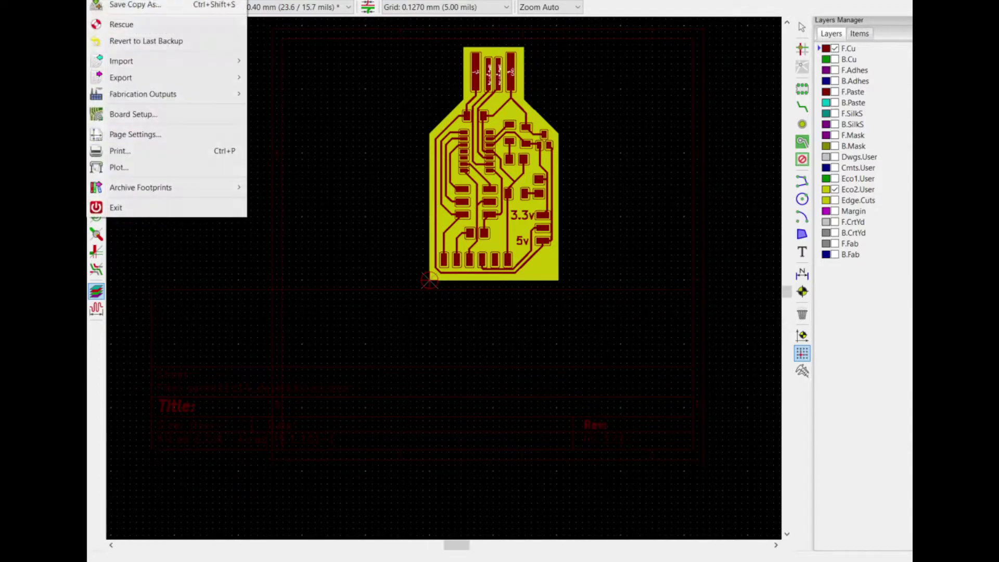
pyautogui.moveTo(130, 80)
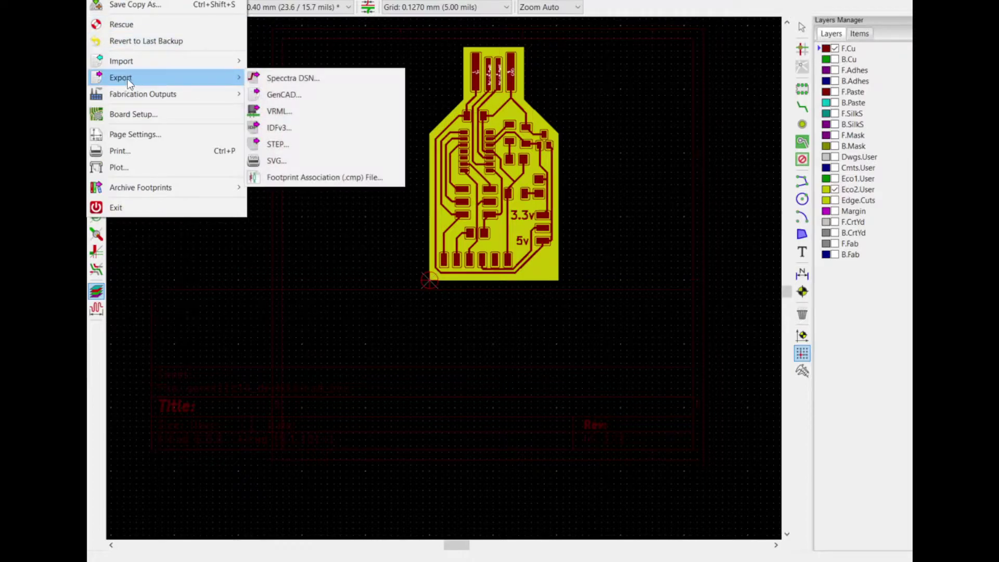
pyautogui.click(274, 161)
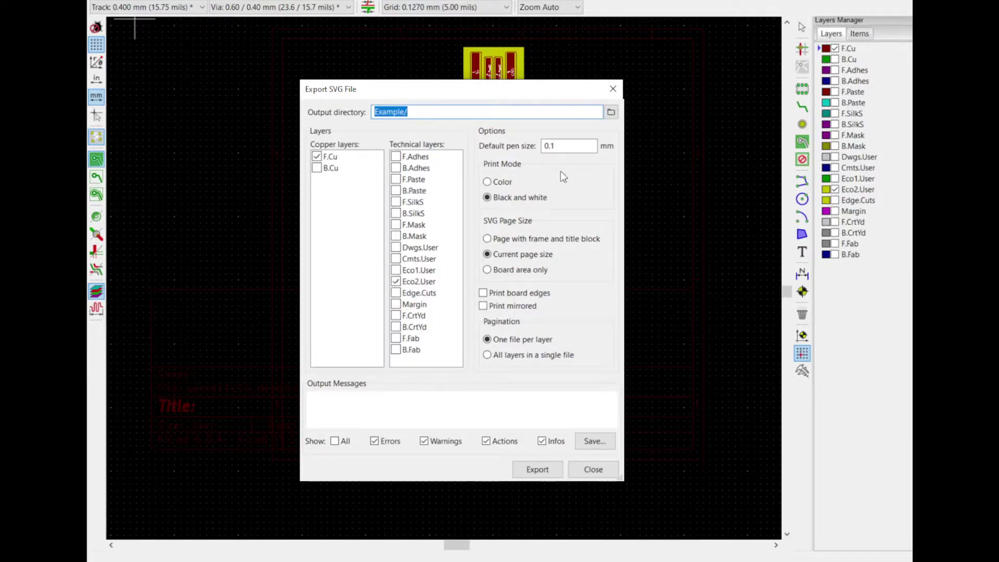
pyautogui.click(554, 146)
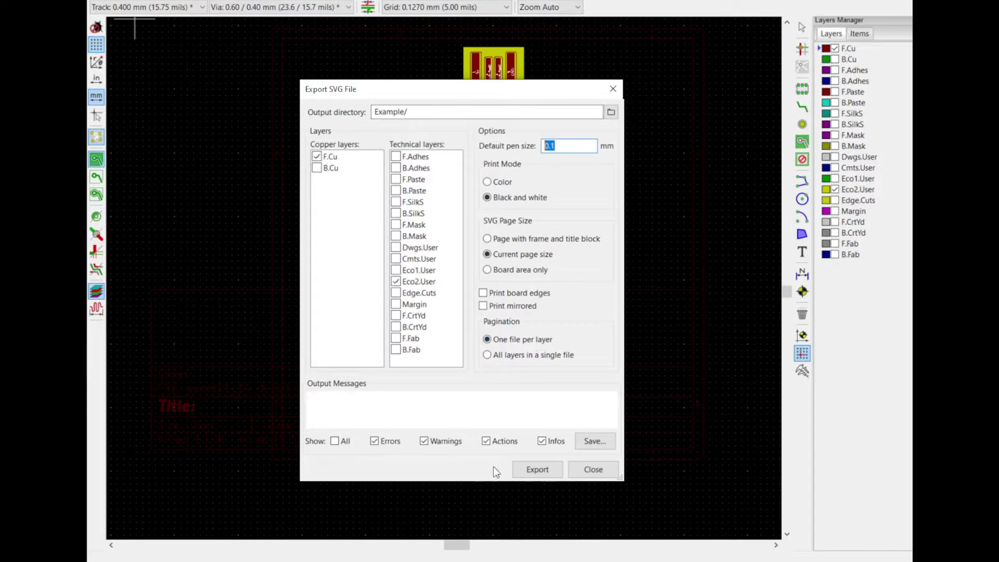
pyautogui.click(530, 470)
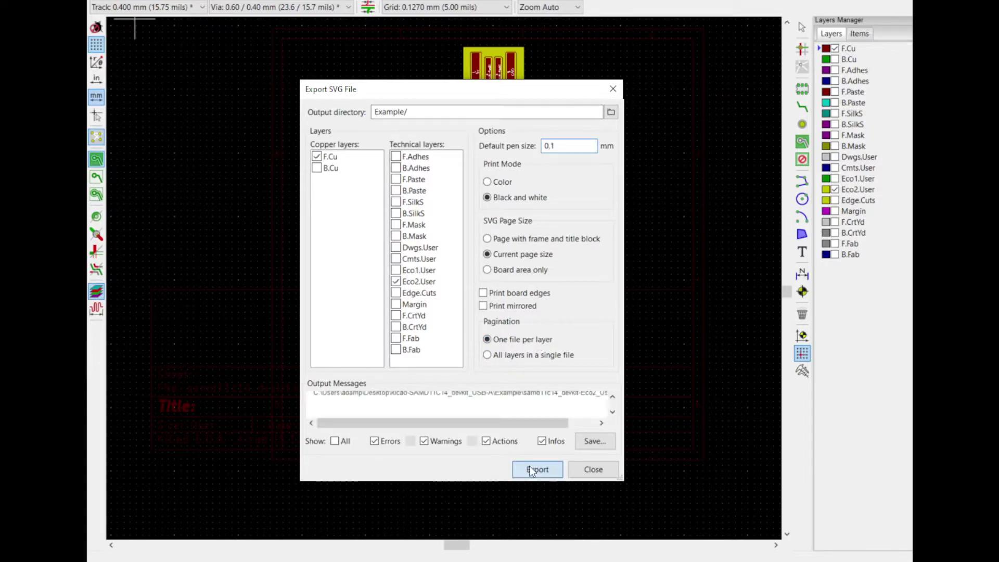
pyautogui.click(593, 470)
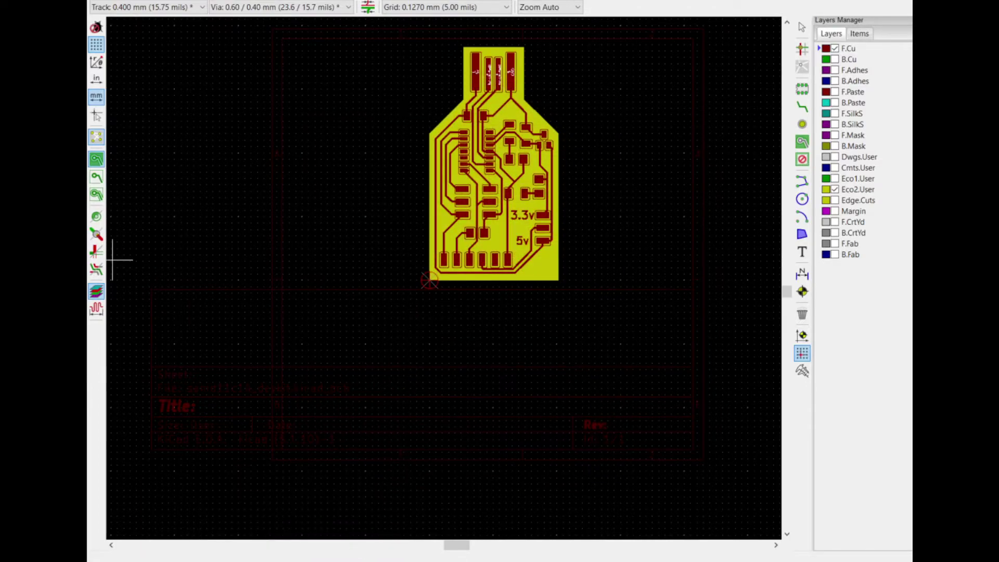
pyautogui.click(252, 513)
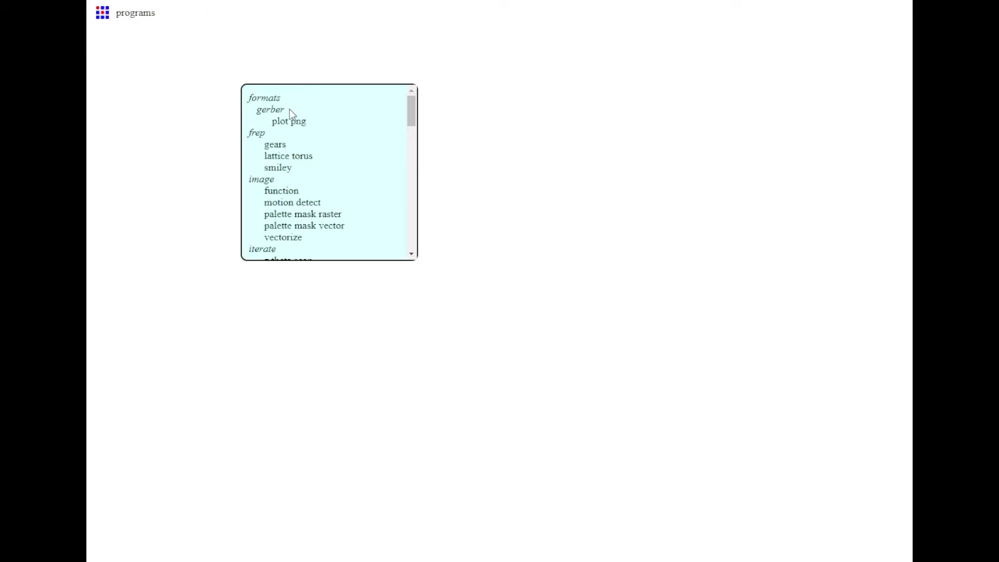
# Step: Load the Roland SRM-20 PCB svg milling program in Mods
pyautogui.scroll(-10, 299, 117)
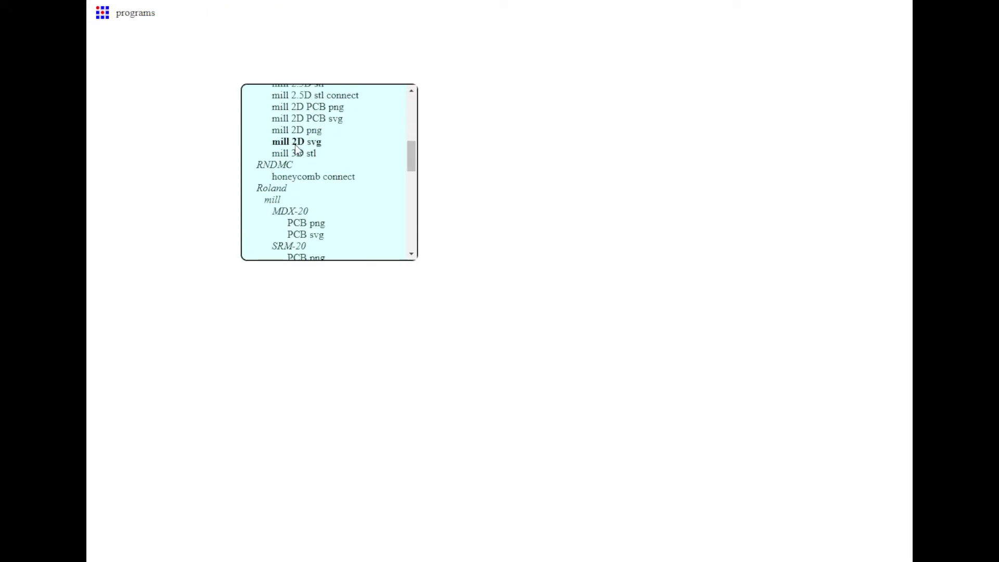
pyautogui.scroll(-3, 295, 145)
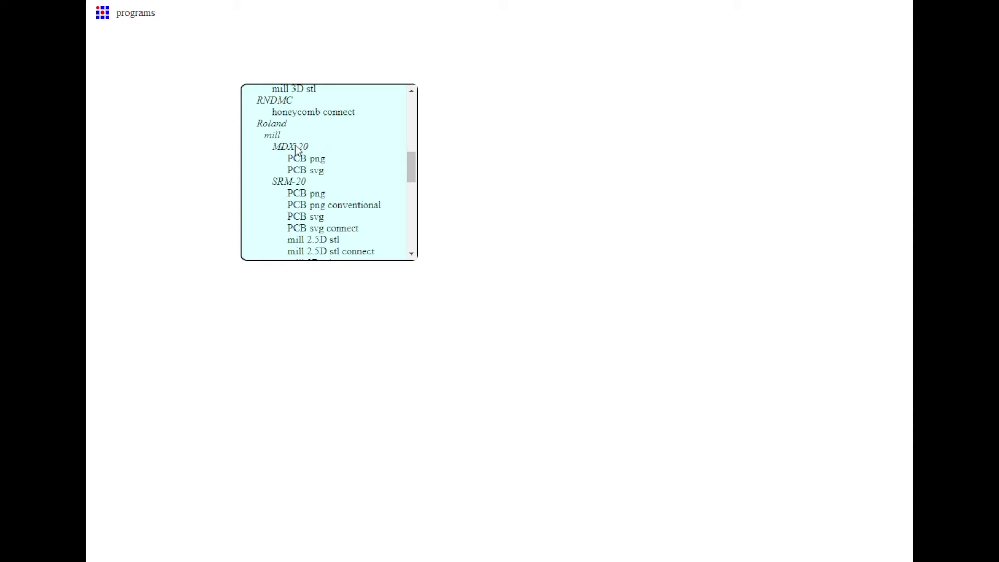
pyautogui.click(319, 218)
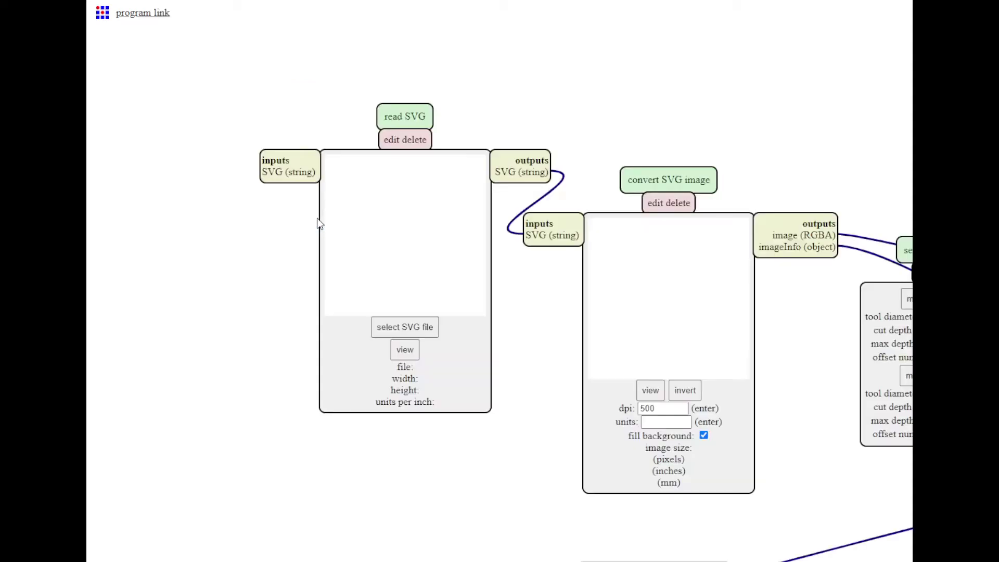
# Step: Read in samd11c14_devkit-F_Cu.svg and invert it to white traces on black
pyautogui.click(405, 328)
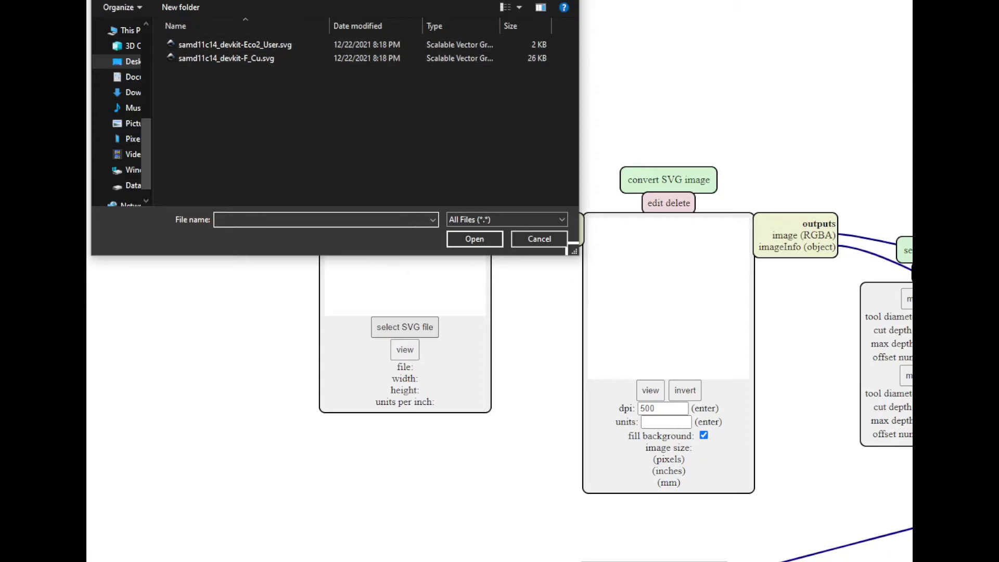
pyautogui.click(259, 56)
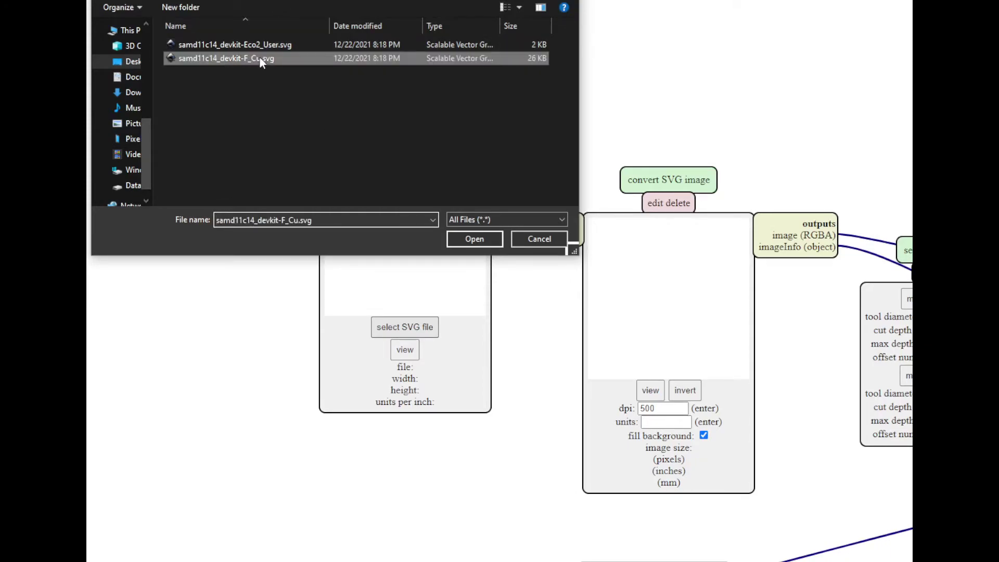
pyautogui.click(473, 238)
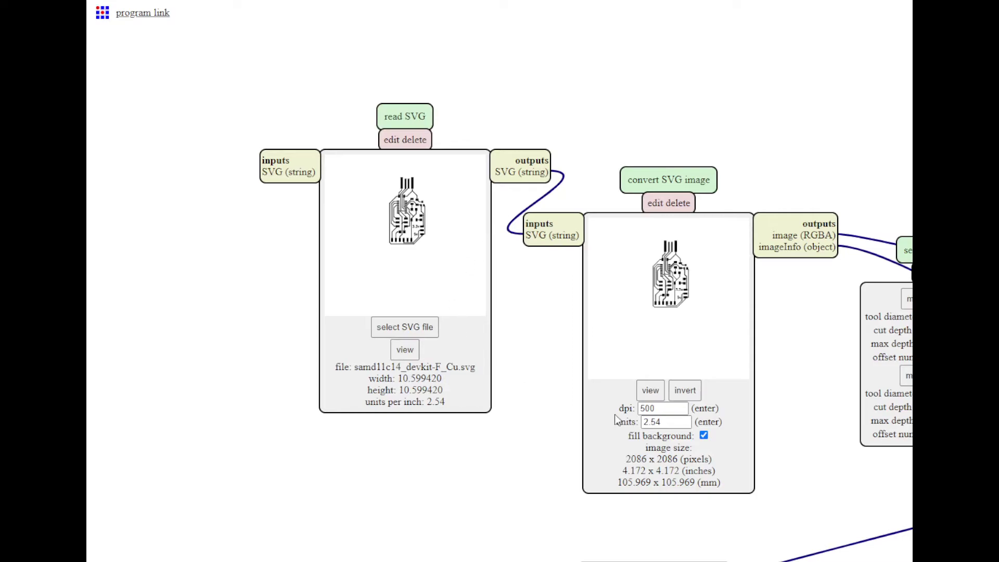
pyautogui.click(688, 392)
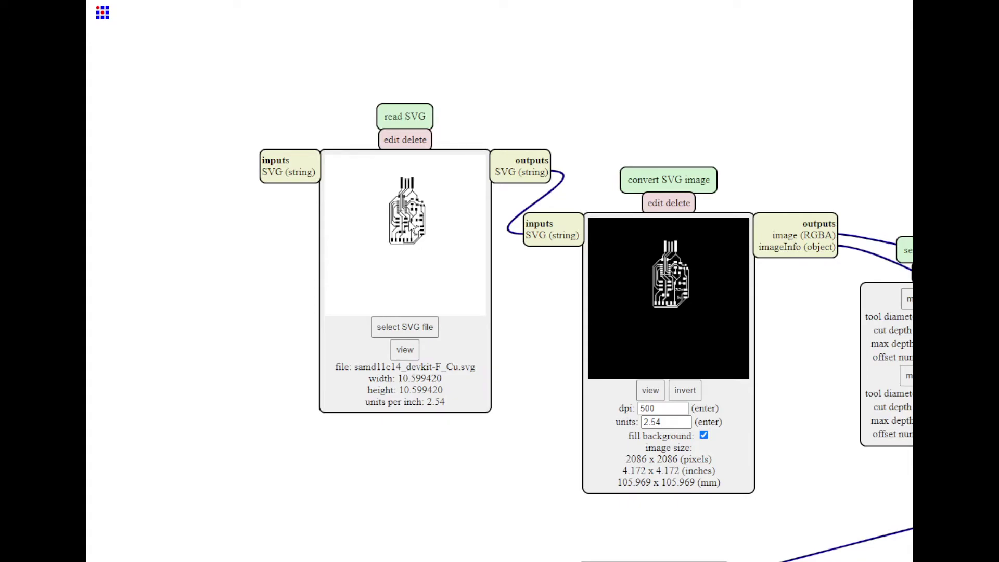
# Step: Calculate the 1/64-inch, 4-offset trace toolpath in mill raster 2D and review the 3D view
pyautogui.moveTo(547, 337); pyautogui.dragTo(250, 247)
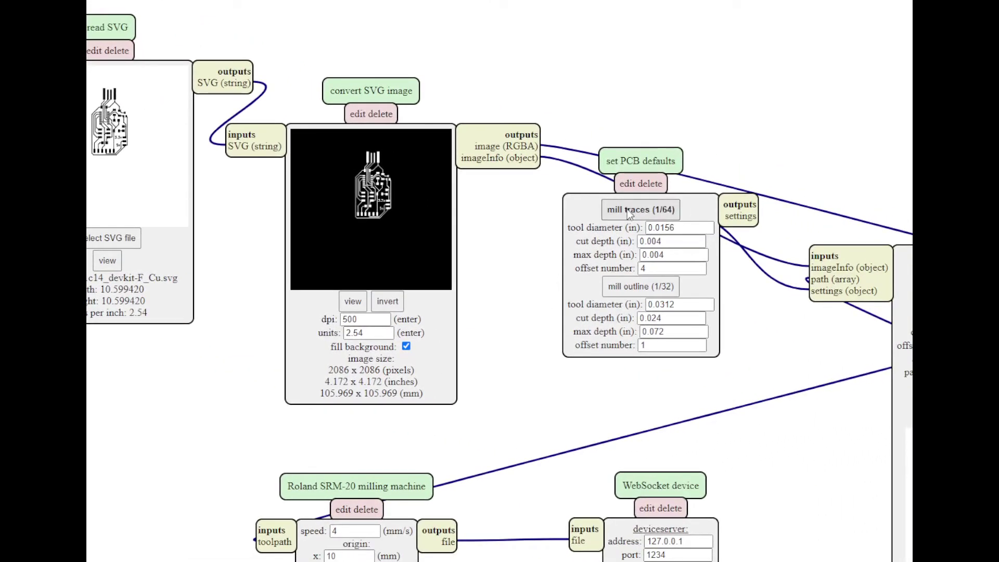
pyautogui.moveTo(757, 363); pyautogui.dragTo(353, 262)
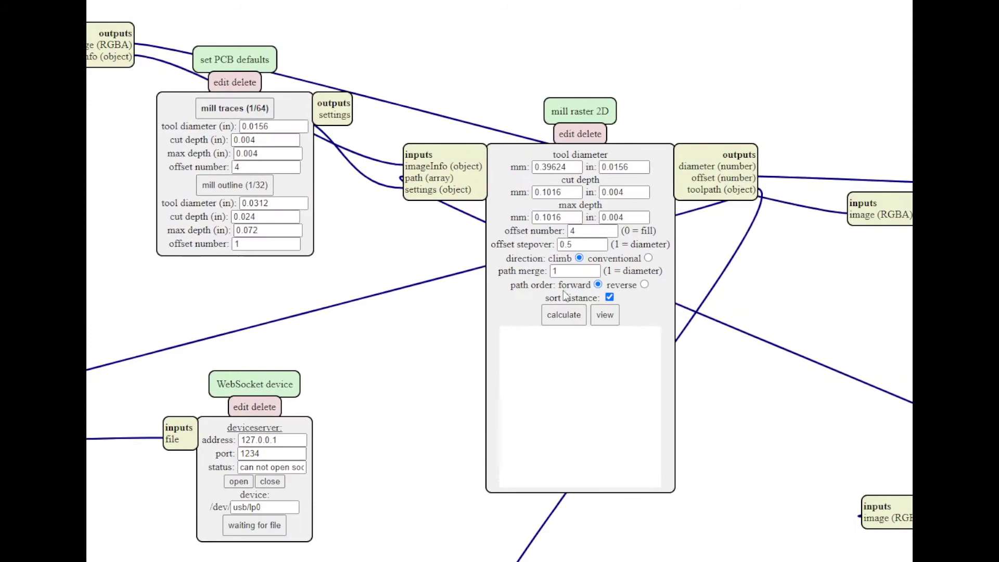
pyautogui.click(566, 316)
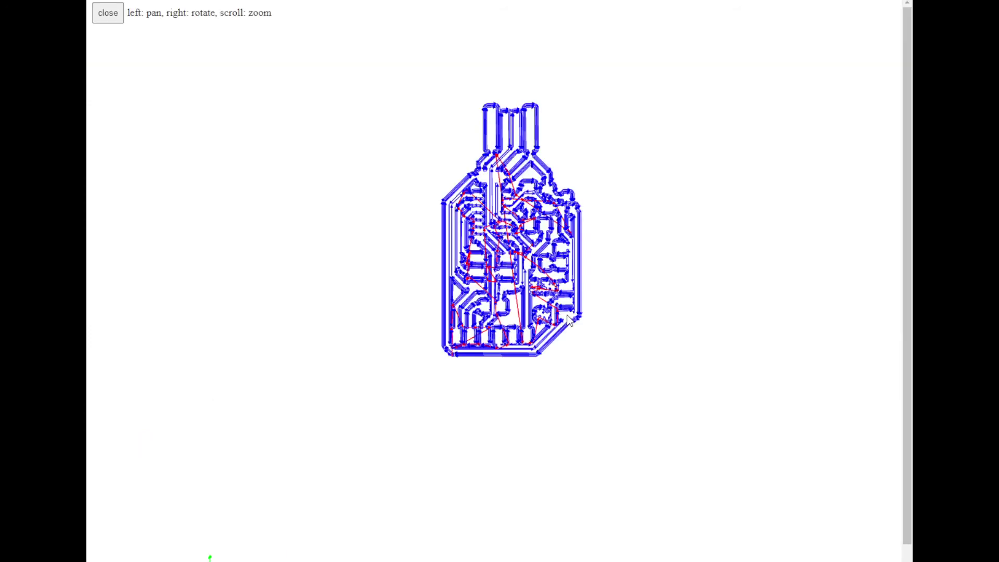
pyautogui.scroll(2, 512, 203)
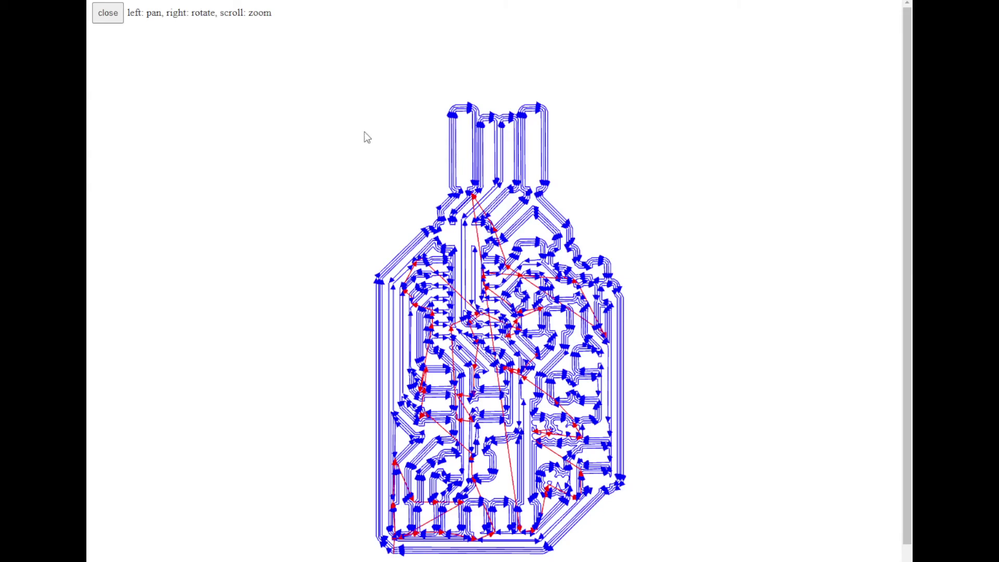
pyautogui.click(120, 21)
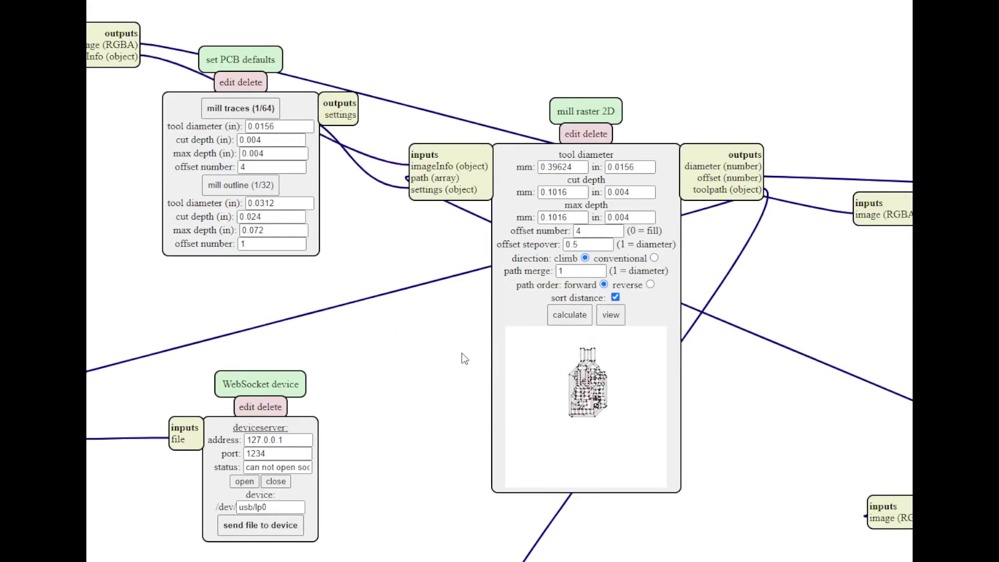
# Step: Read in samd11c14_devkit-Eco2_User.svg and invert the converted outline image
pyautogui.hscroll(-8, 462, 357)
pyautogui.scroll(2, 493, 372)
pyautogui.hscroll(-2, 628, 376)
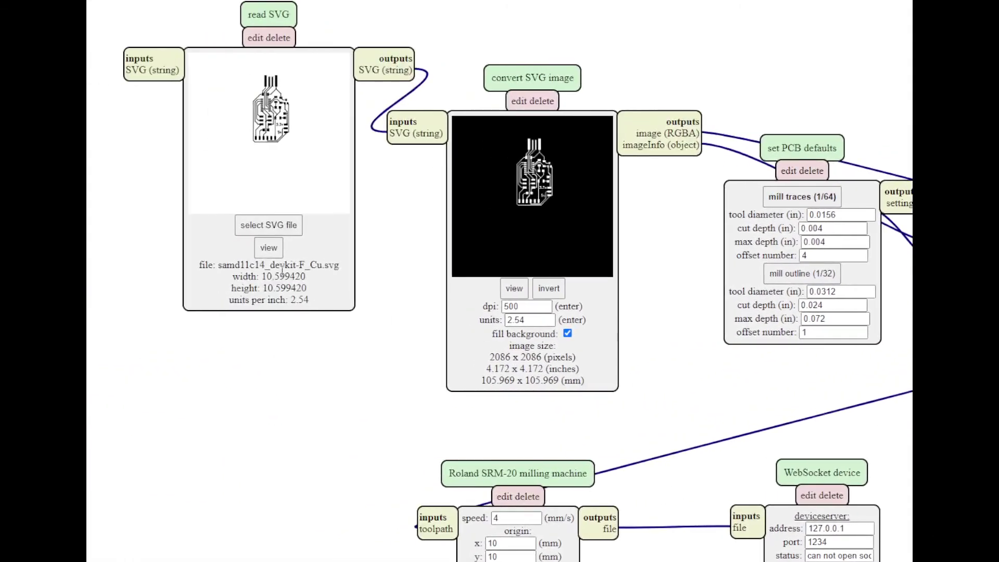
pyautogui.click(278, 226)
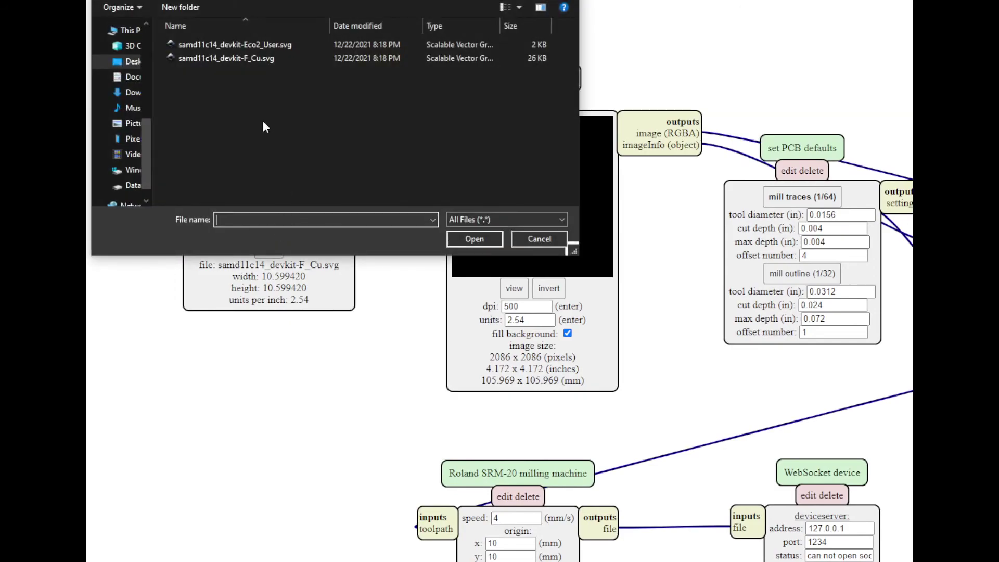
pyautogui.click(270, 46)
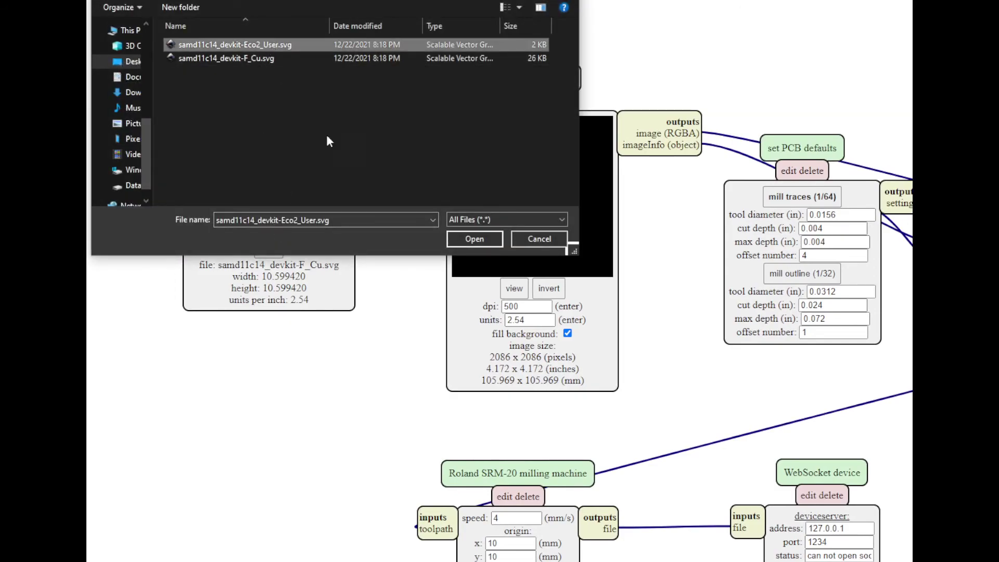
pyautogui.click(472, 239)
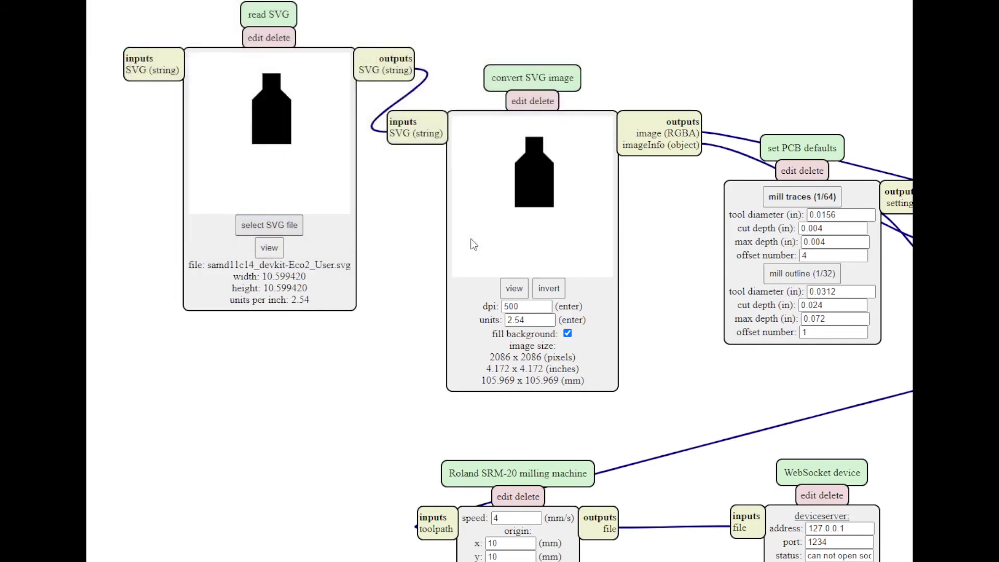
pyautogui.click(548, 291)
# Step: Apply the mill outline (1/32) settings and calculate the one-offset, 0.072 in deep outline toolpath
pyautogui.moveTo(720, 397); pyautogui.dragTo(284, 266)
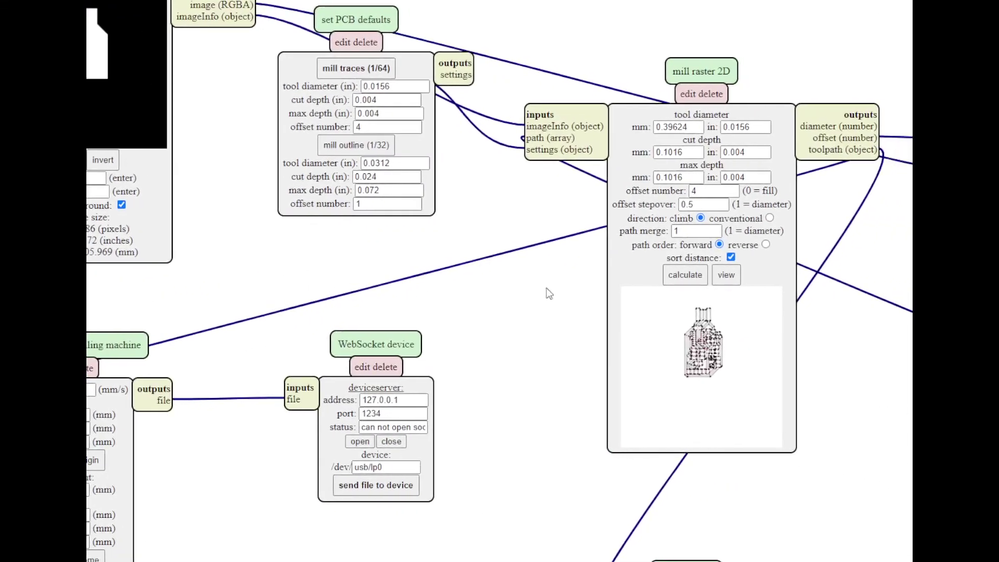
pyautogui.click(337, 145)
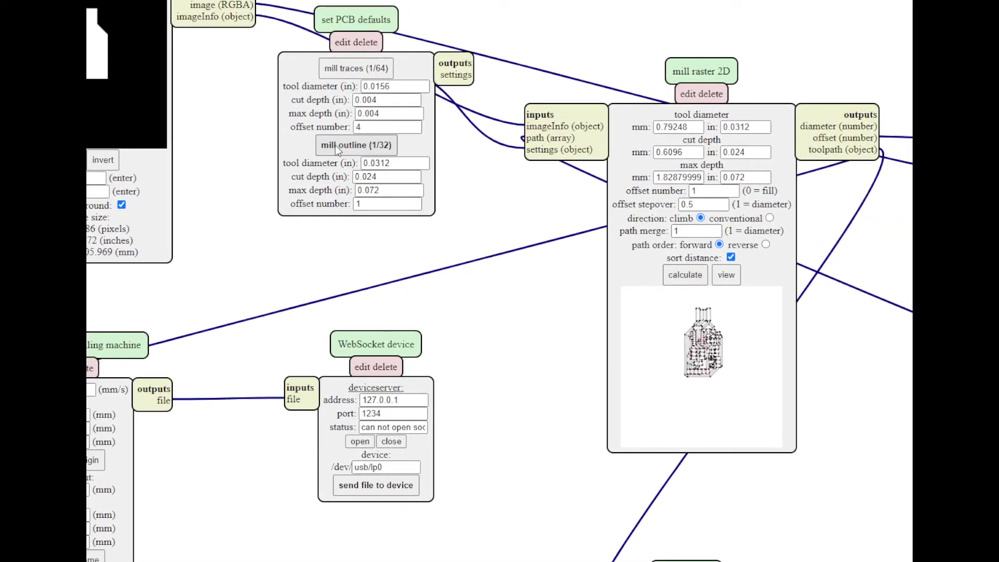
pyautogui.click(675, 277)
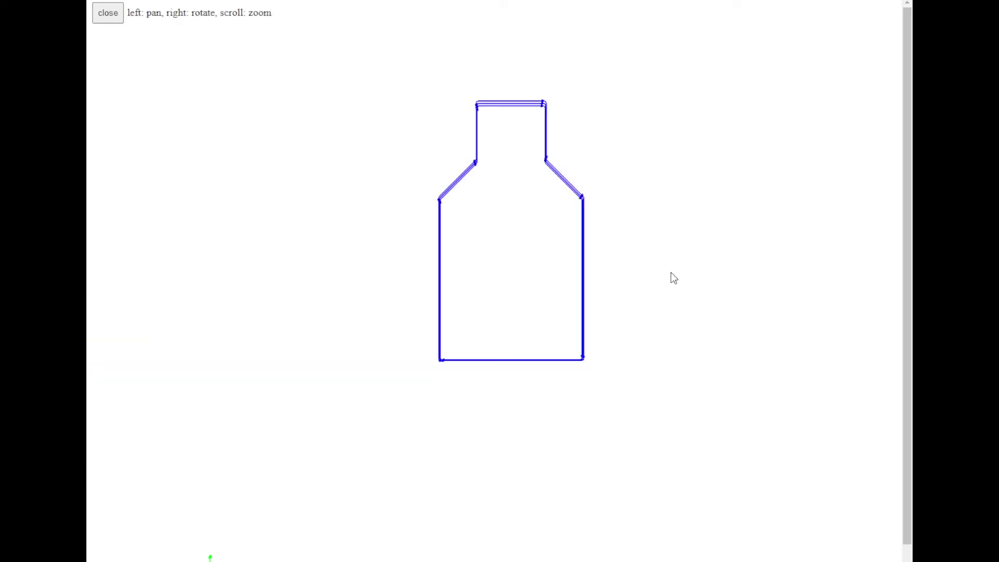
pyautogui.scroll(5, 493, 333)
pyautogui.moveTo(508, 367); pyautogui.dragTo(447, 429)
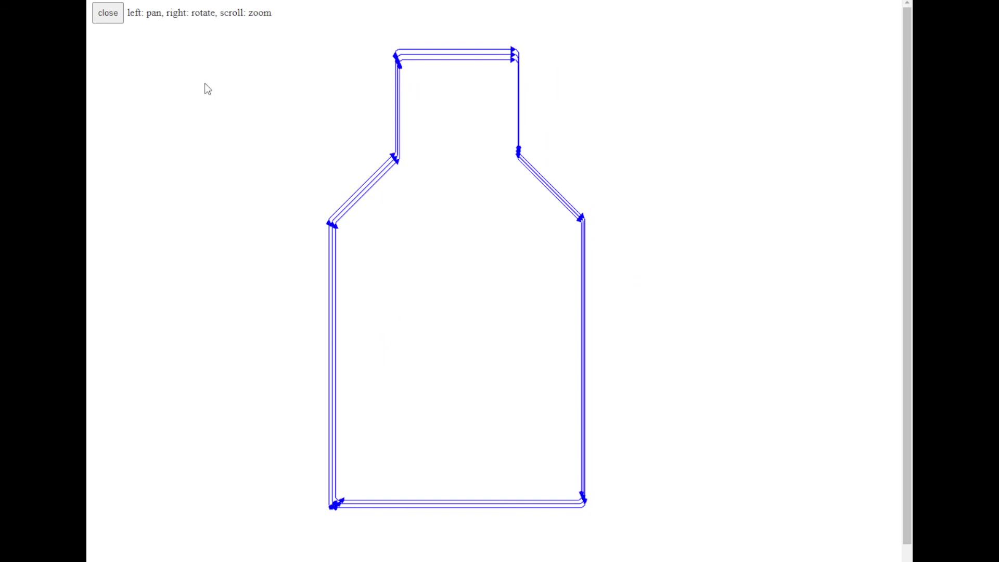
pyautogui.click(105, 13)
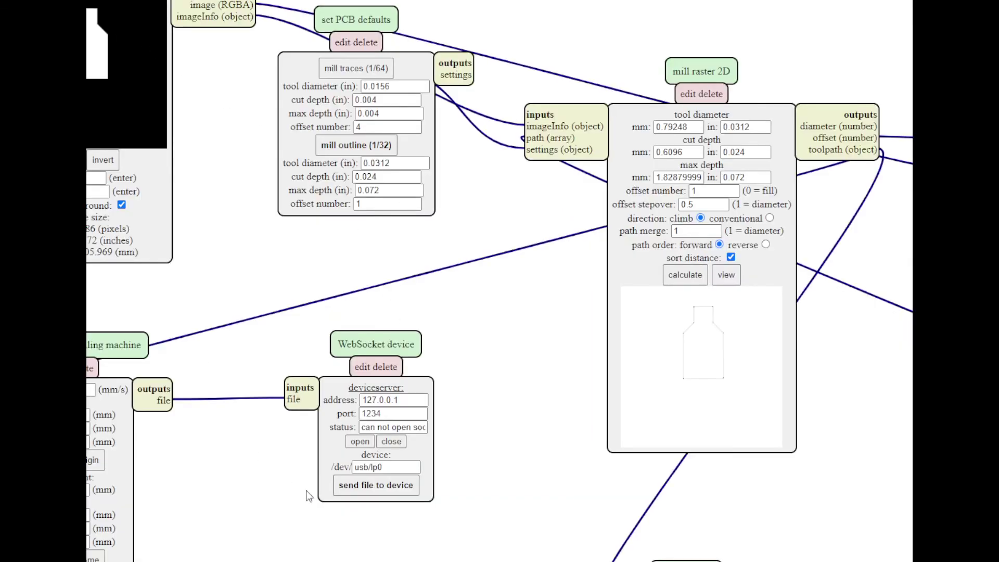